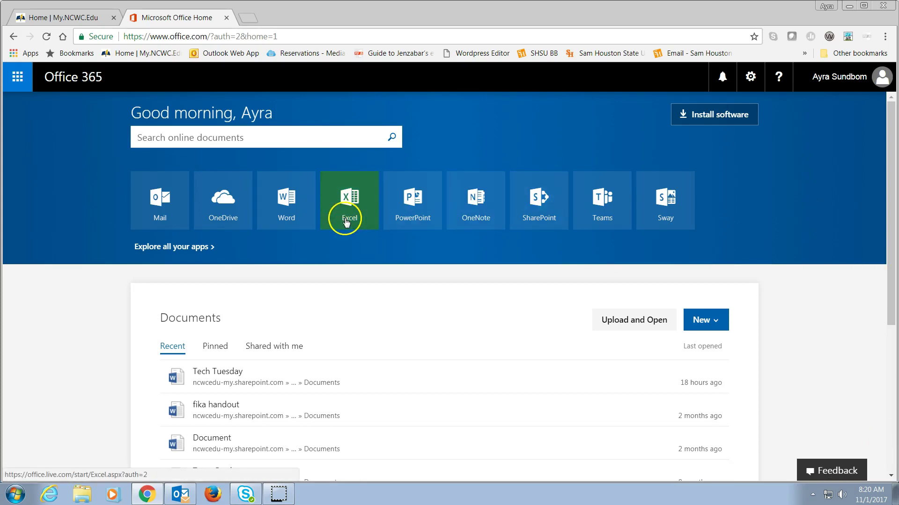
Create a new document, Document1, from the General notes template
click(293, 219)
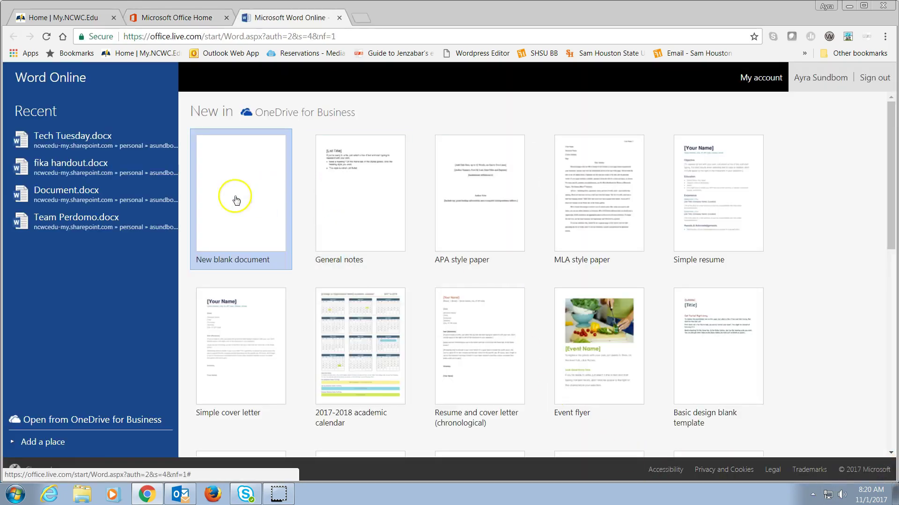
click(375, 215)
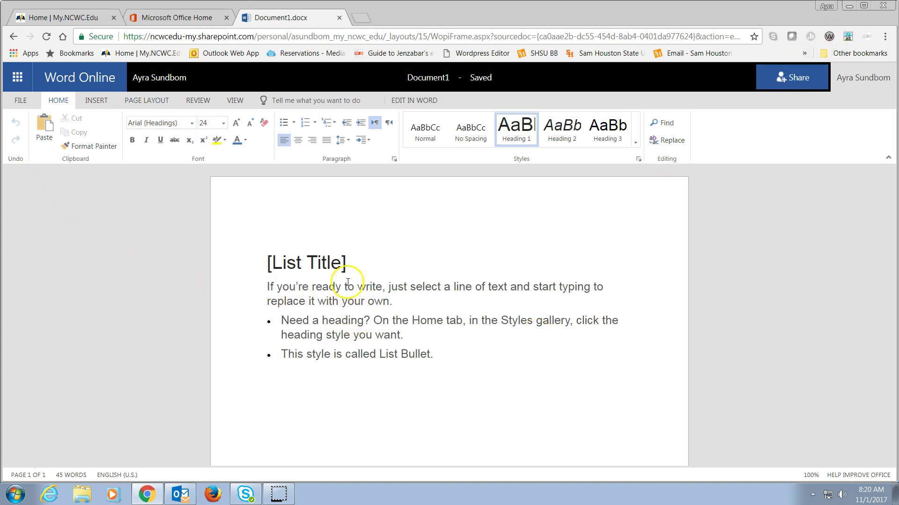
Download a copy of Document1 through File > Save As
click(355, 265)
click(21, 101)
click(38, 209)
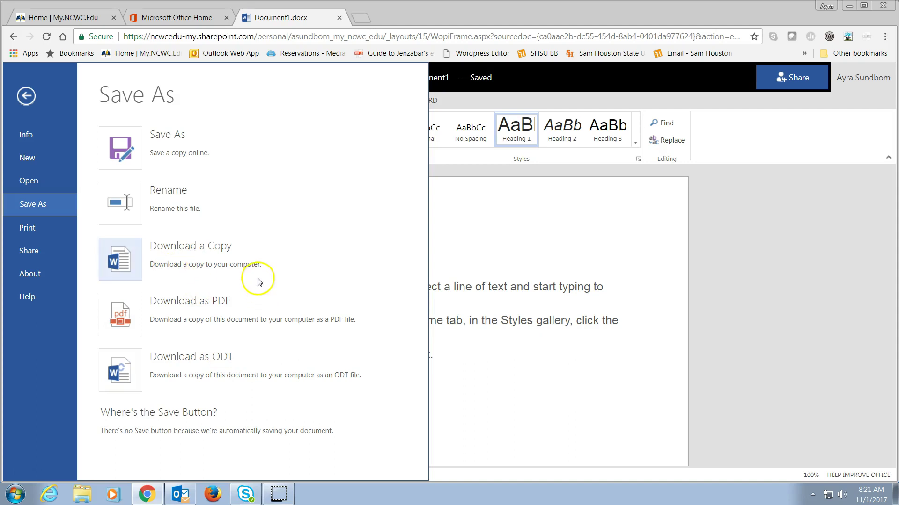
click(124, 263)
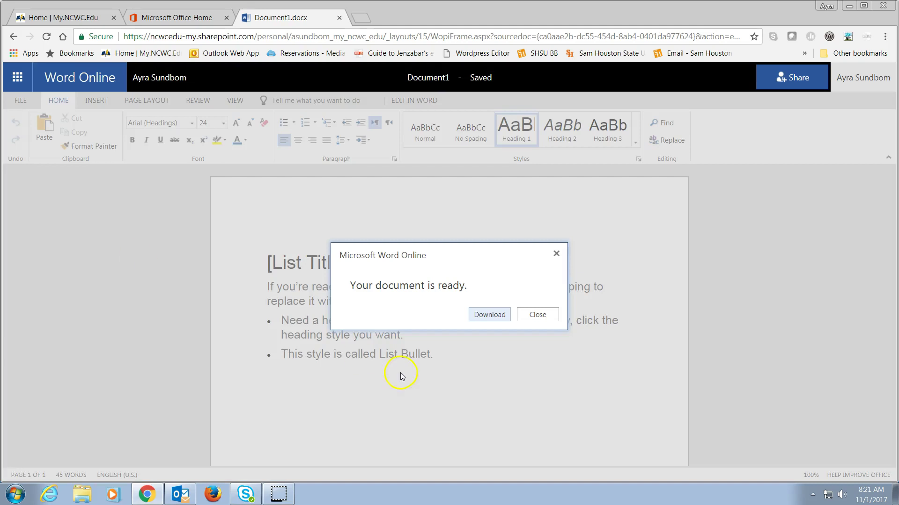
Save the downloaded copy as Test.docx in the Documents library's Students folder
click(496, 317)
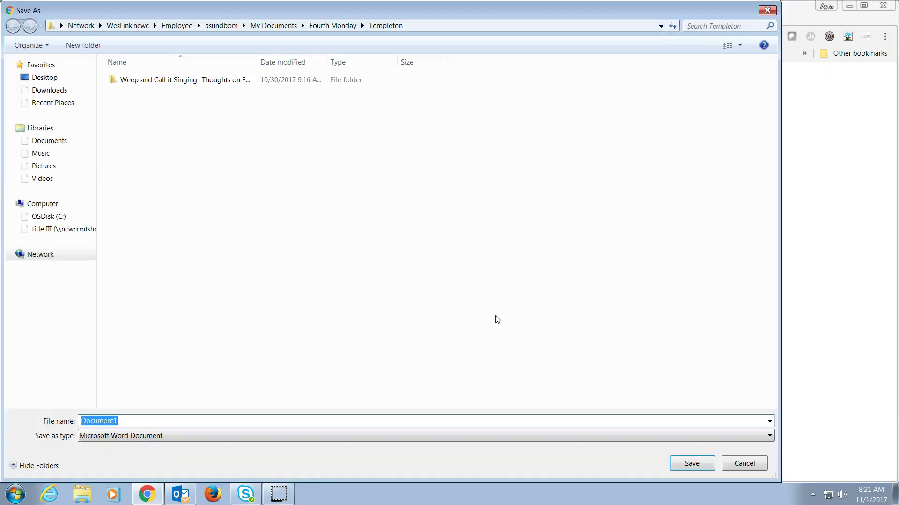
click(49, 141)
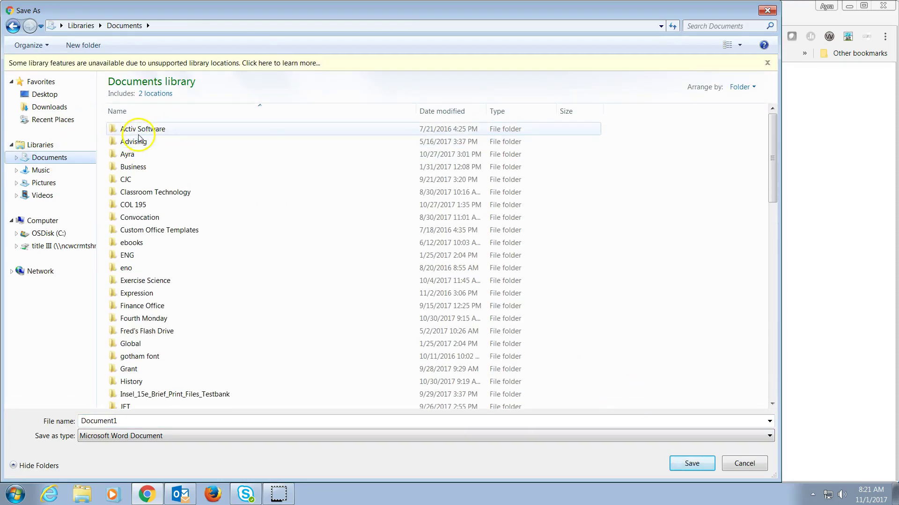
click(128, 420)
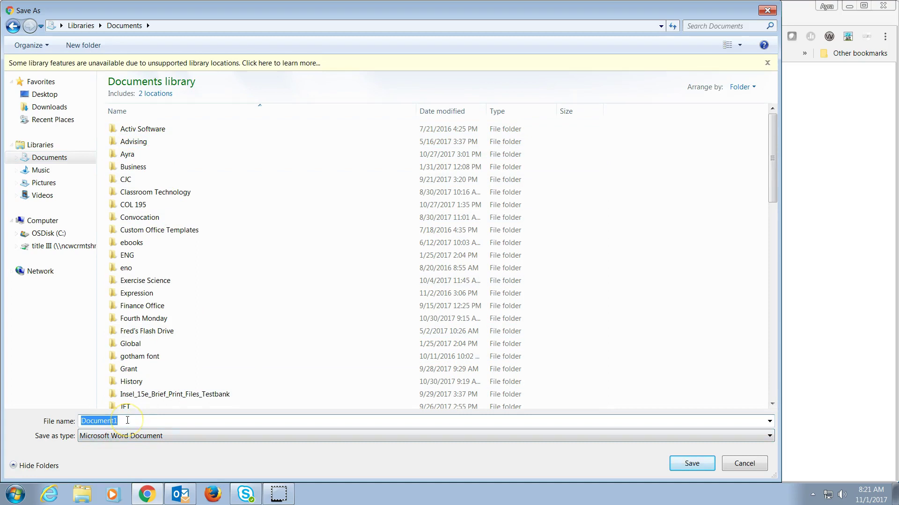
text(Test)
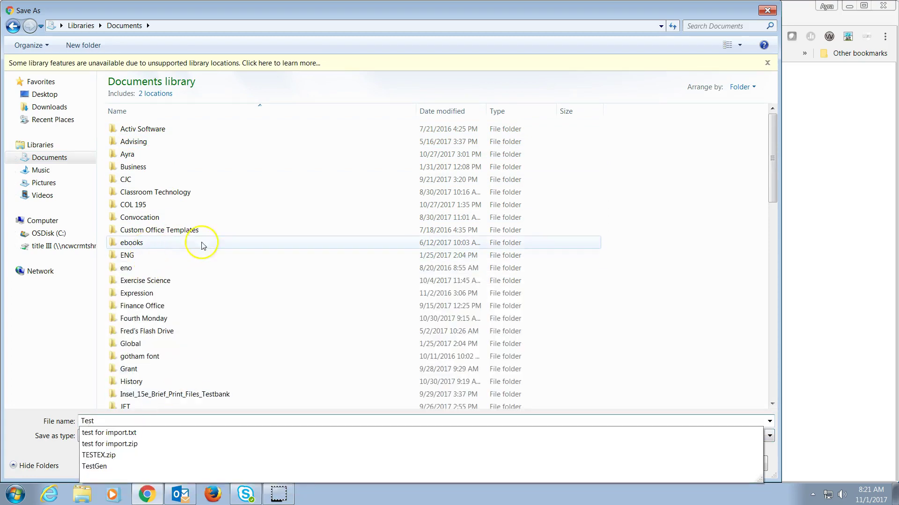
scroll(206, 271, down, 4)
scroll(207, 287, up, 1)
scroll(206, 338, down, 5)
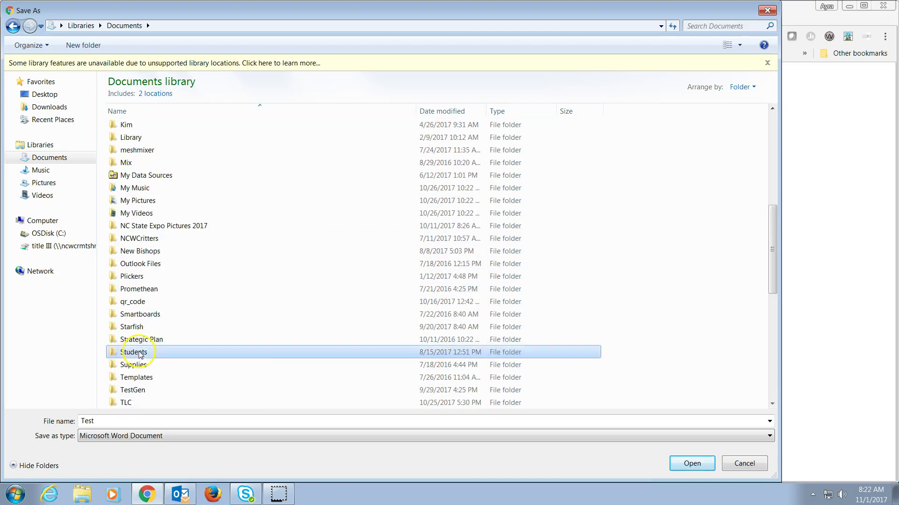
key(Return)
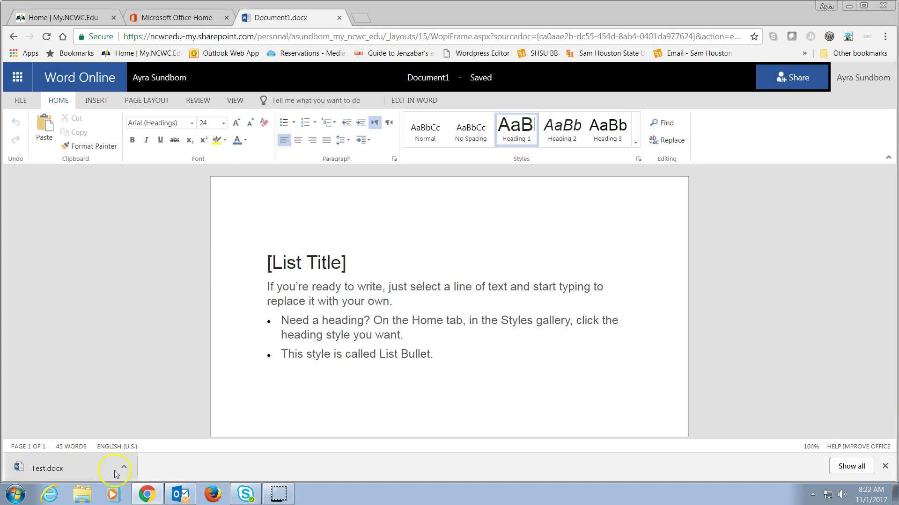
Close the Word Online tab, then preview and open Test.docx from Documents > Students
click(339, 18)
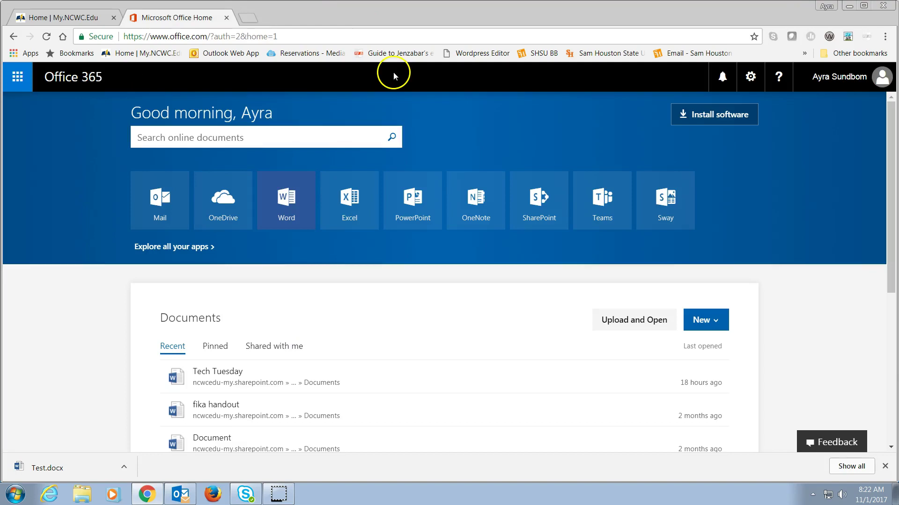
click(80, 495)
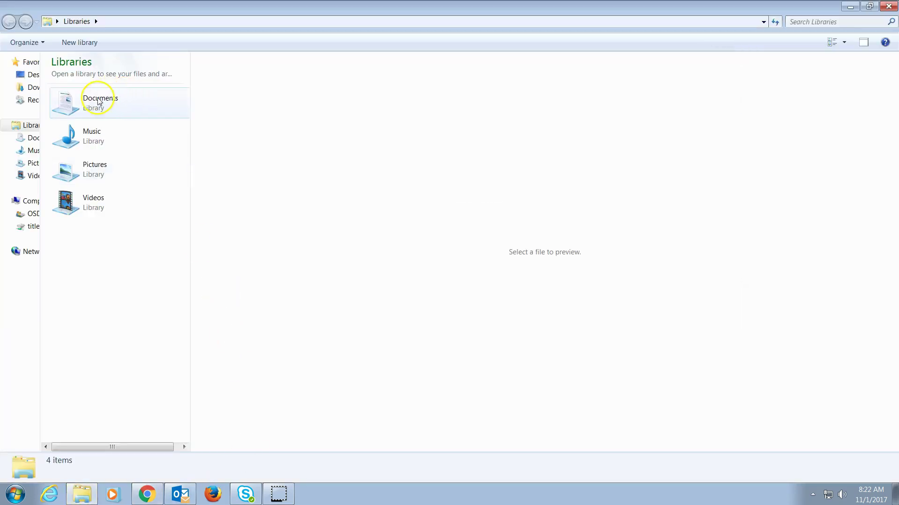
click(99, 102)
double_click(99, 102)
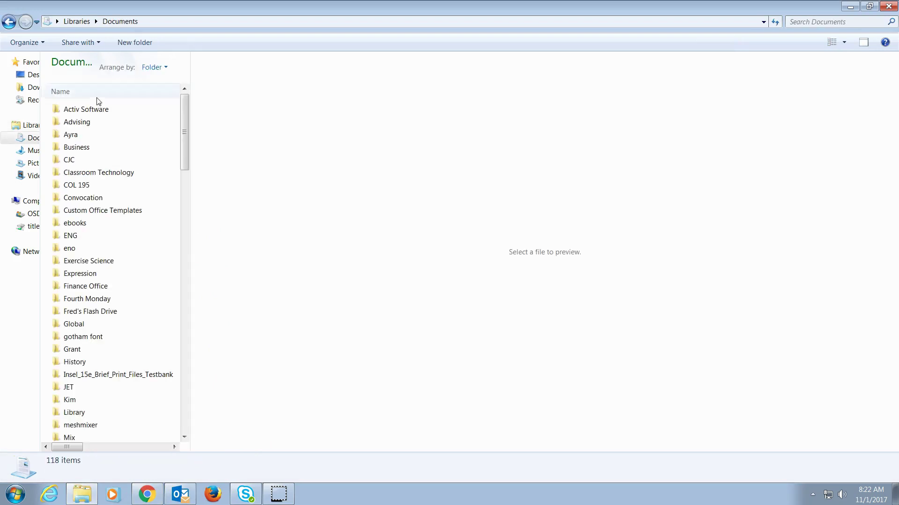
scroll(109, 414, down, 3)
double_click(109, 414)
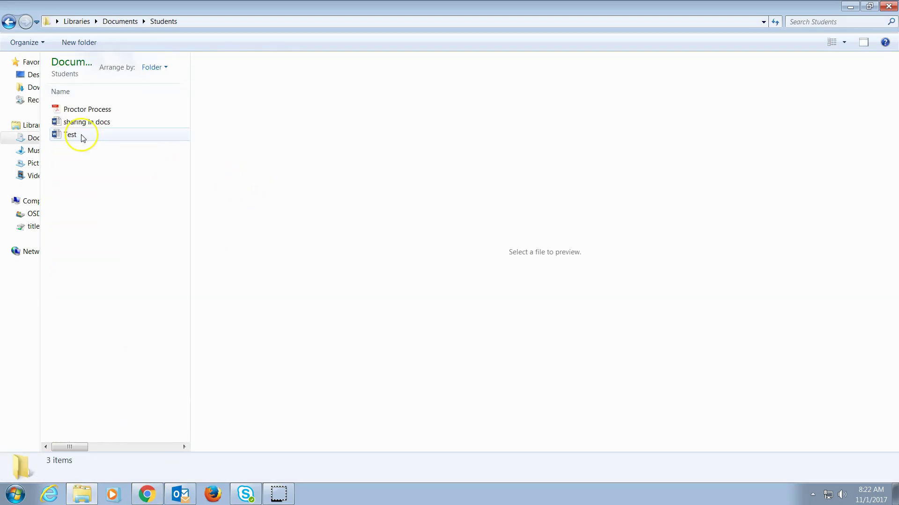
click(82, 136)
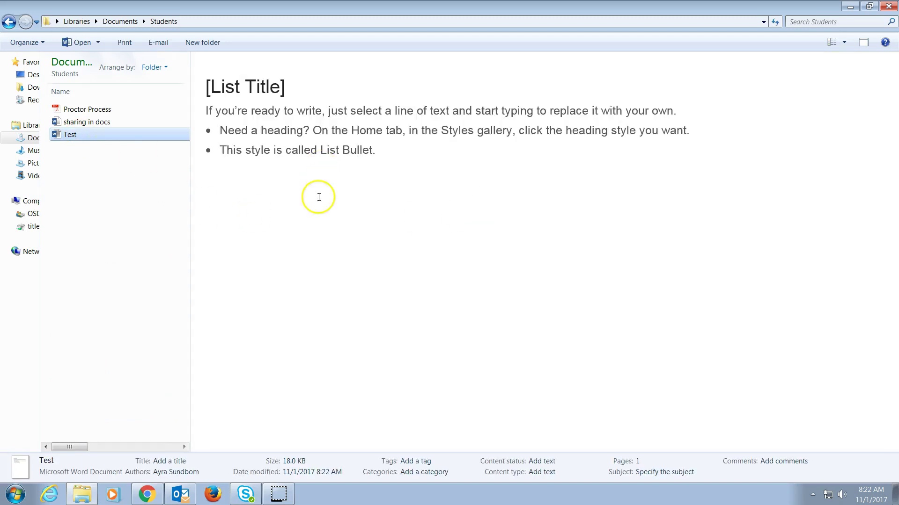
double_click(65, 135)
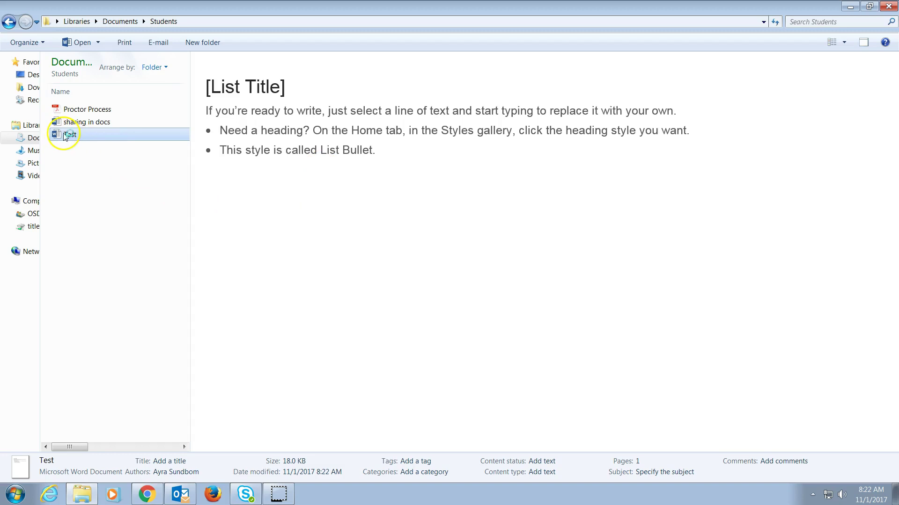
Enable editing on Test.docx, then close desktop Word
click(490, 24)
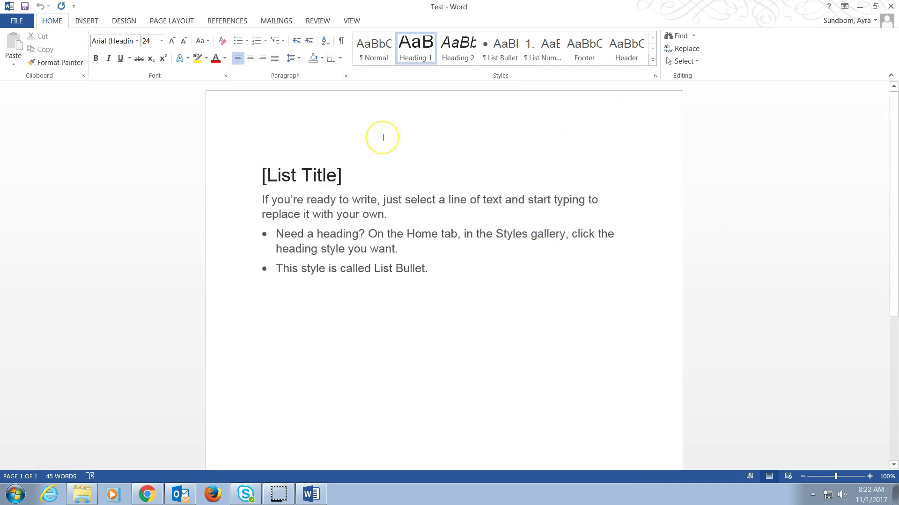
click(890, 6)
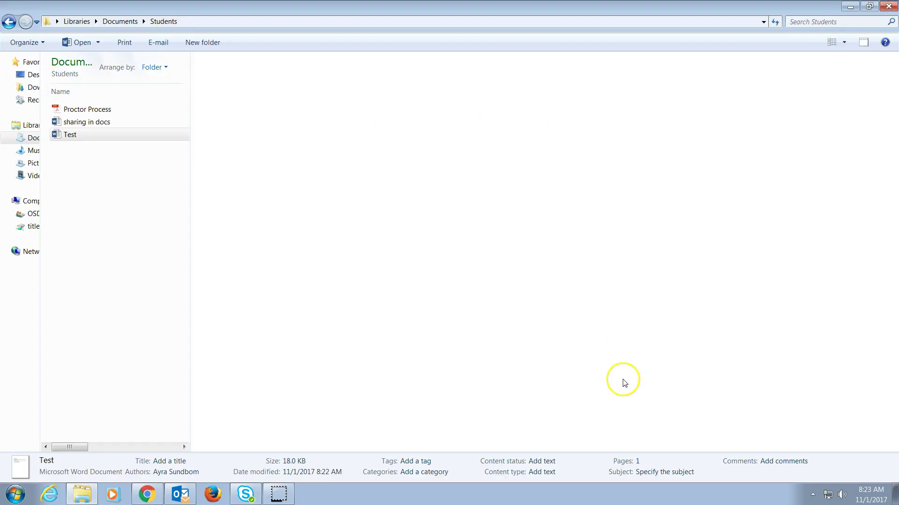
Go to the Syllabus Upload assignment in TRN 102 02 - Training course on my.ncwc.edu
click(147, 495)
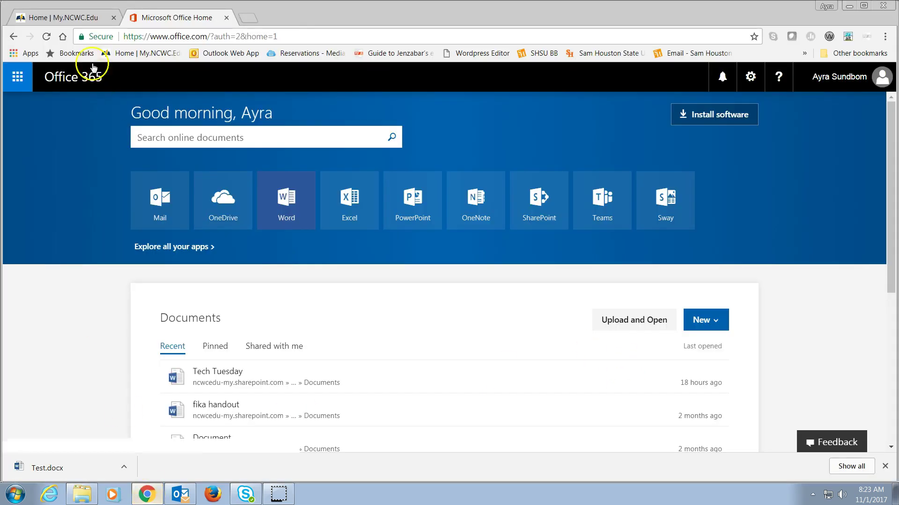
click(57, 18)
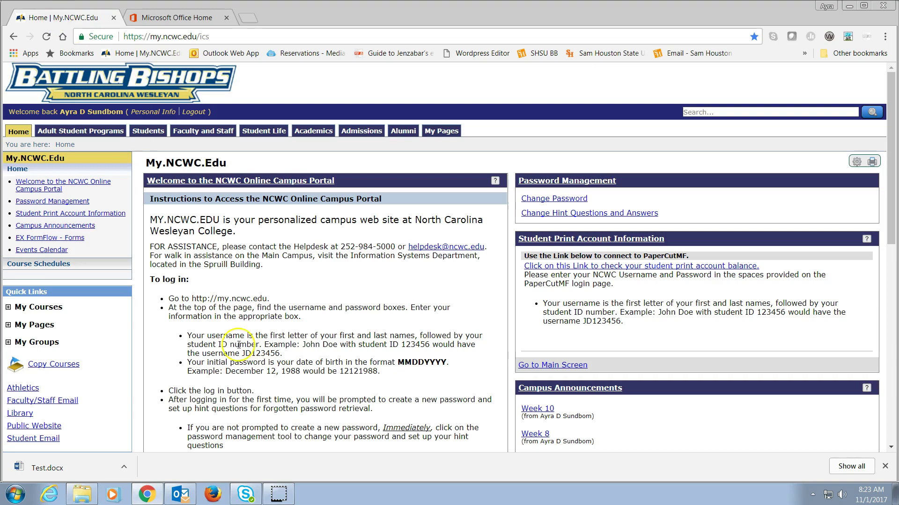
click(37, 310)
click(107, 384)
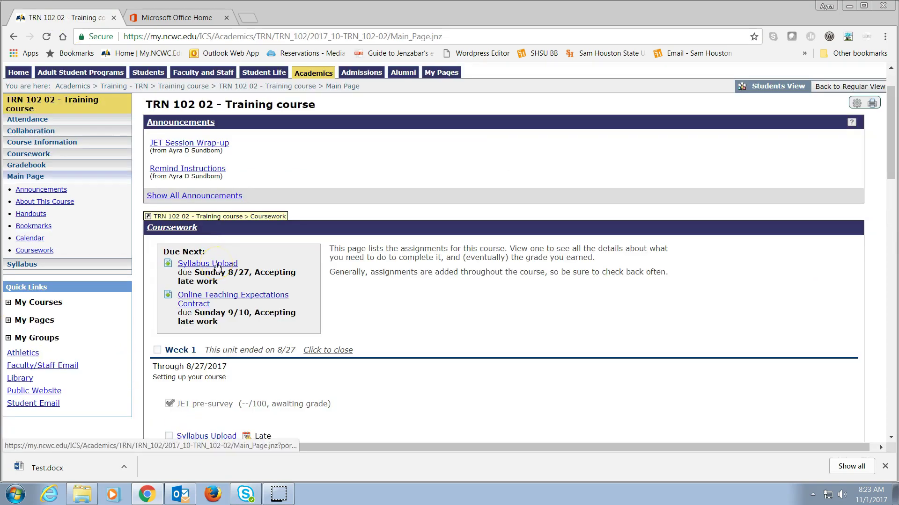
click(217, 264)
Attach Test.docx from My Documents > Students to the Syllabus Upload assignment
click(221, 349)
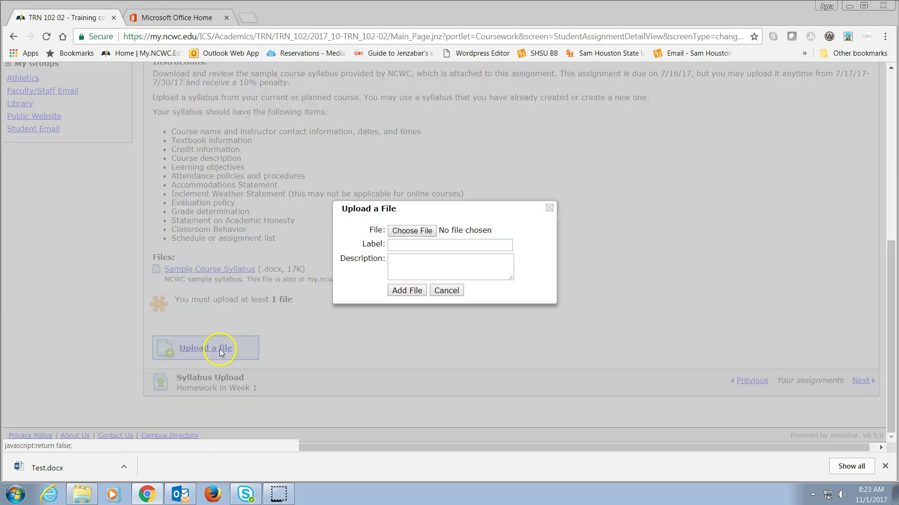
click(416, 232)
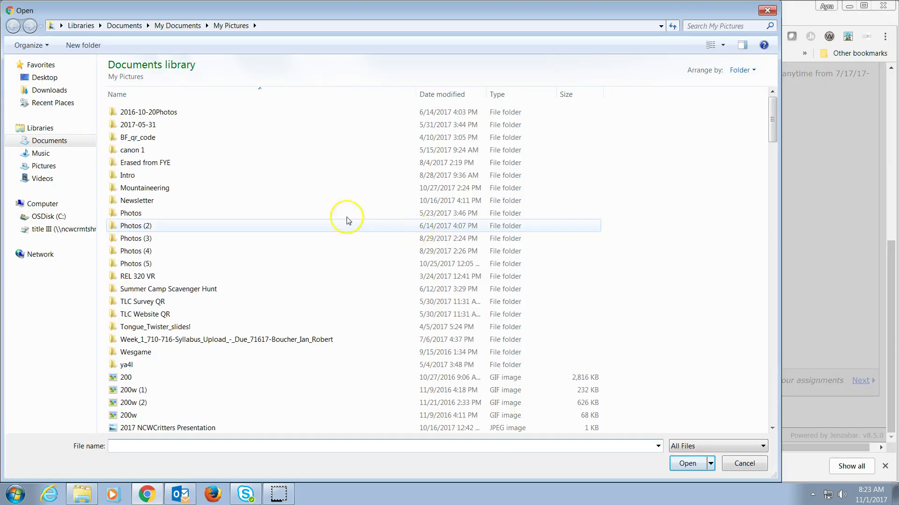
click(166, 27)
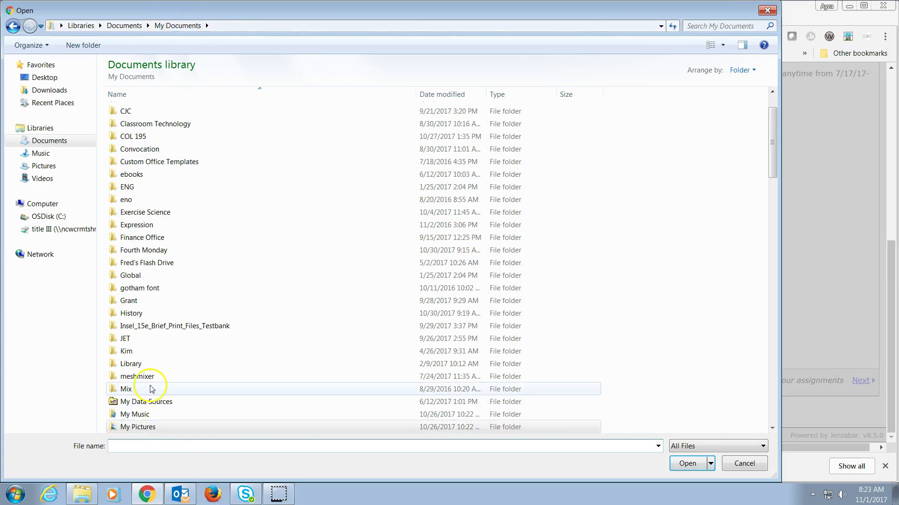
click(141, 377)
scroll(149, 388, down, 5)
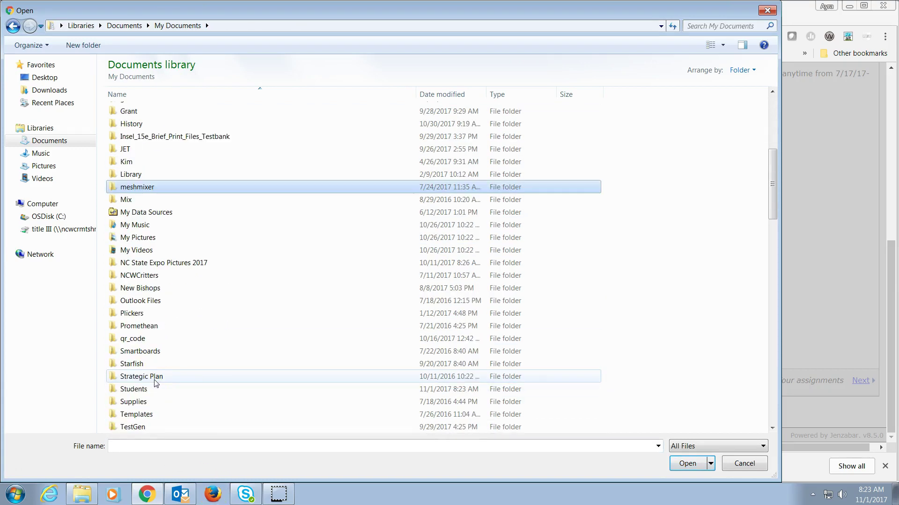
double_click(147, 390)
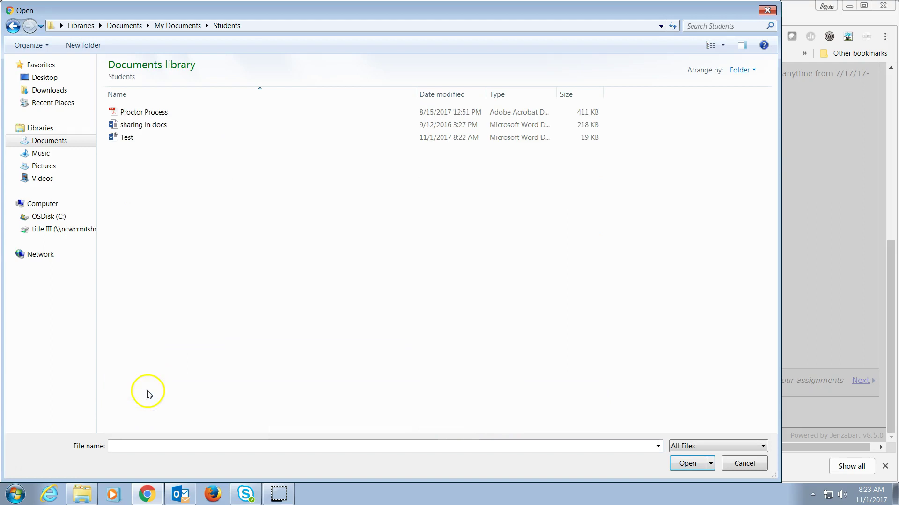
double_click(127, 137)
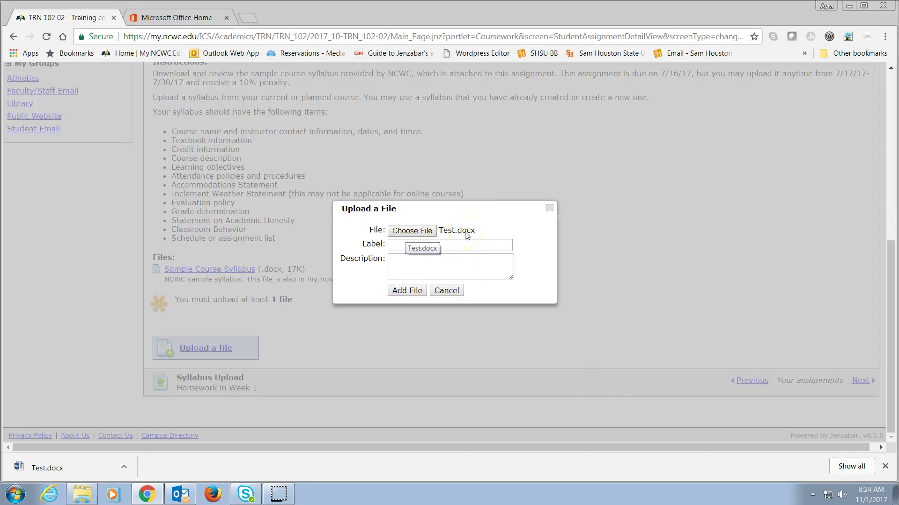
click(448, 243)
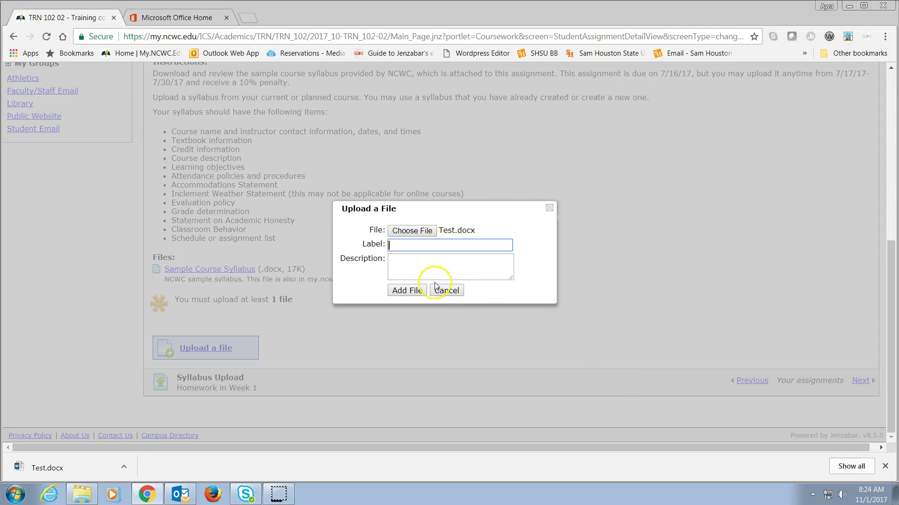
click(412, 291)
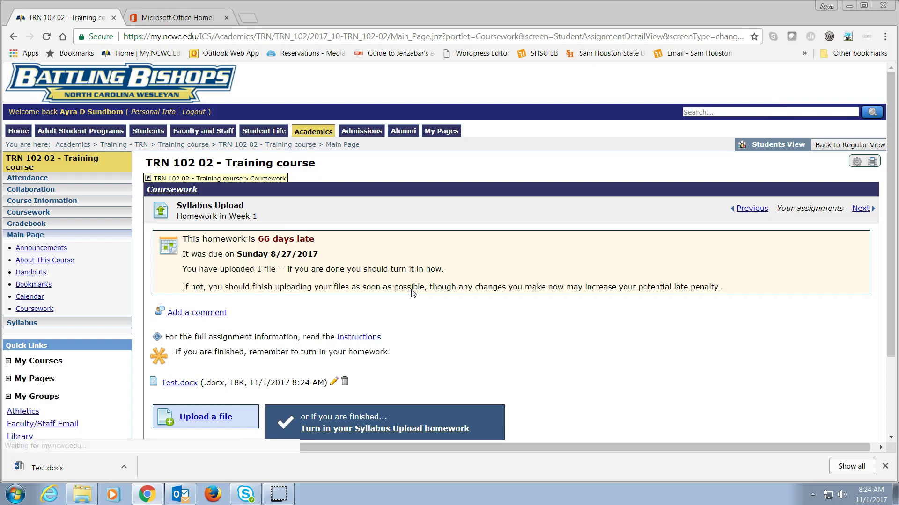
Turn in the Syllabus Upload homework with Test.docx attached
click(736, 344)
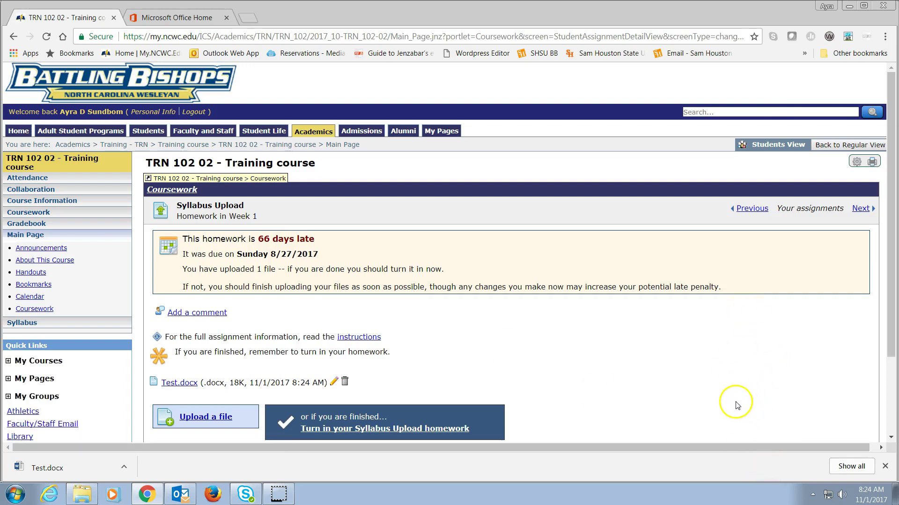
scroll(658, 381, down, 3)
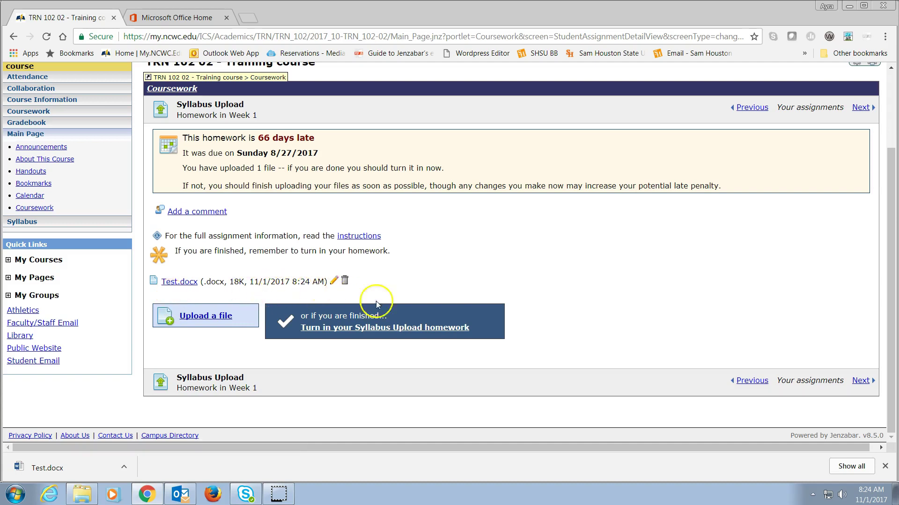
click(393, 327)
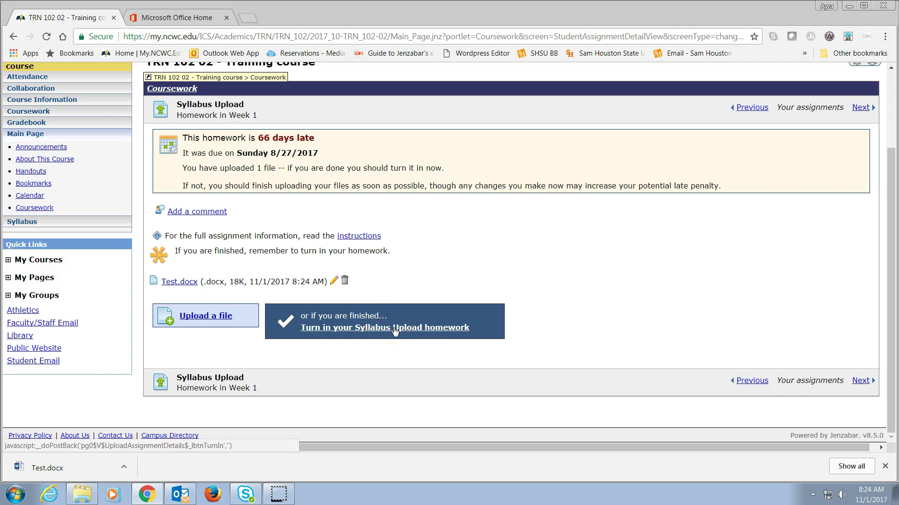
click(446, 330)
click(445, 328)
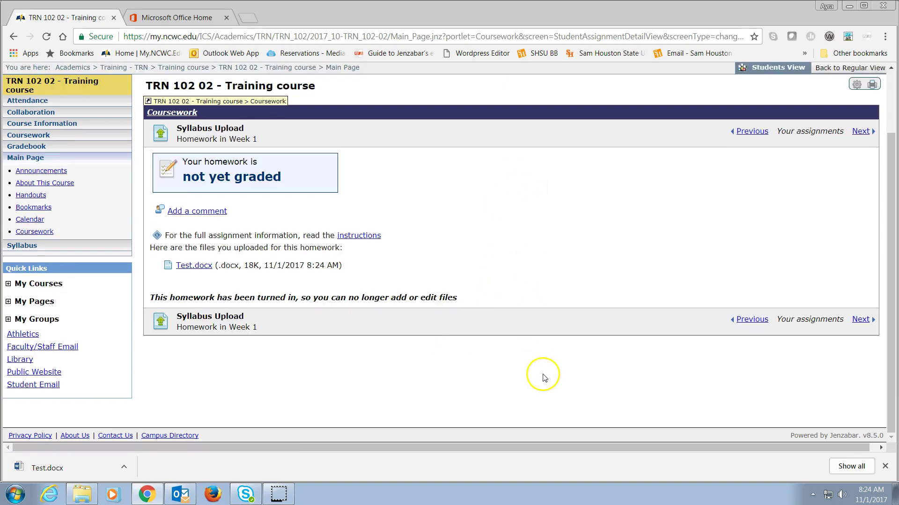